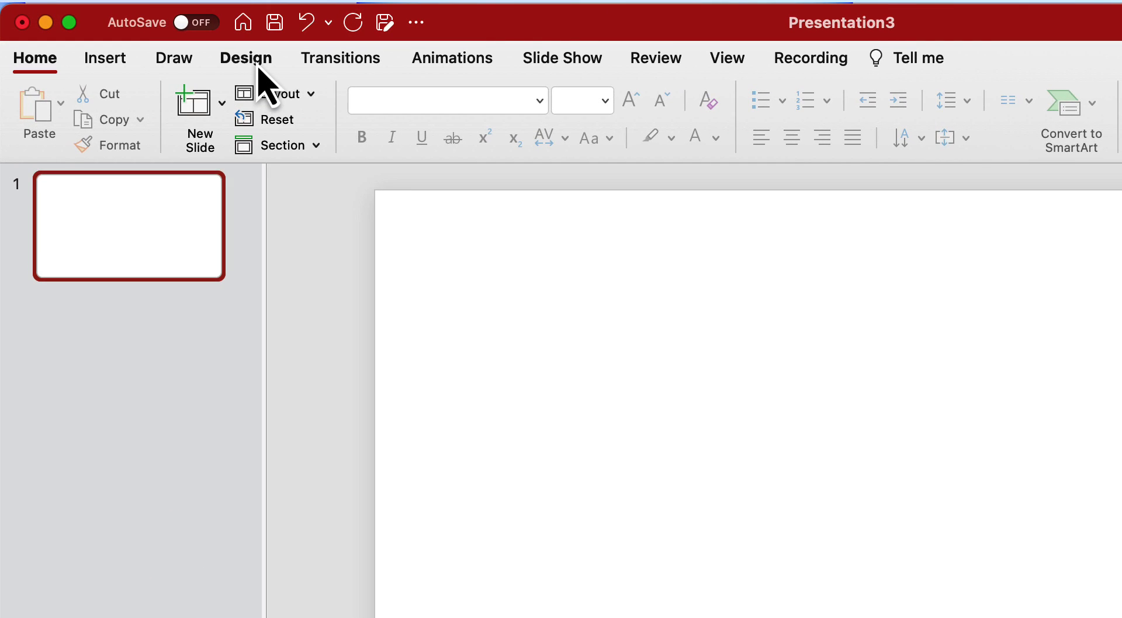
Step: Fill this slide's background with the solid dark red standard colour
left_click(258, 66)
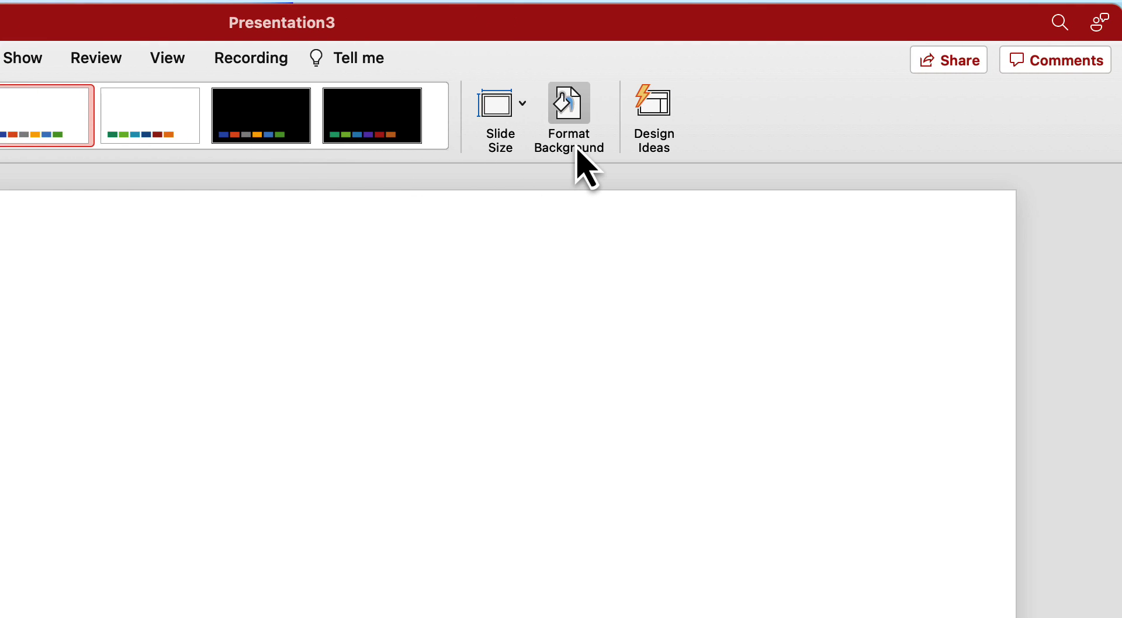
left_click(568, 116)
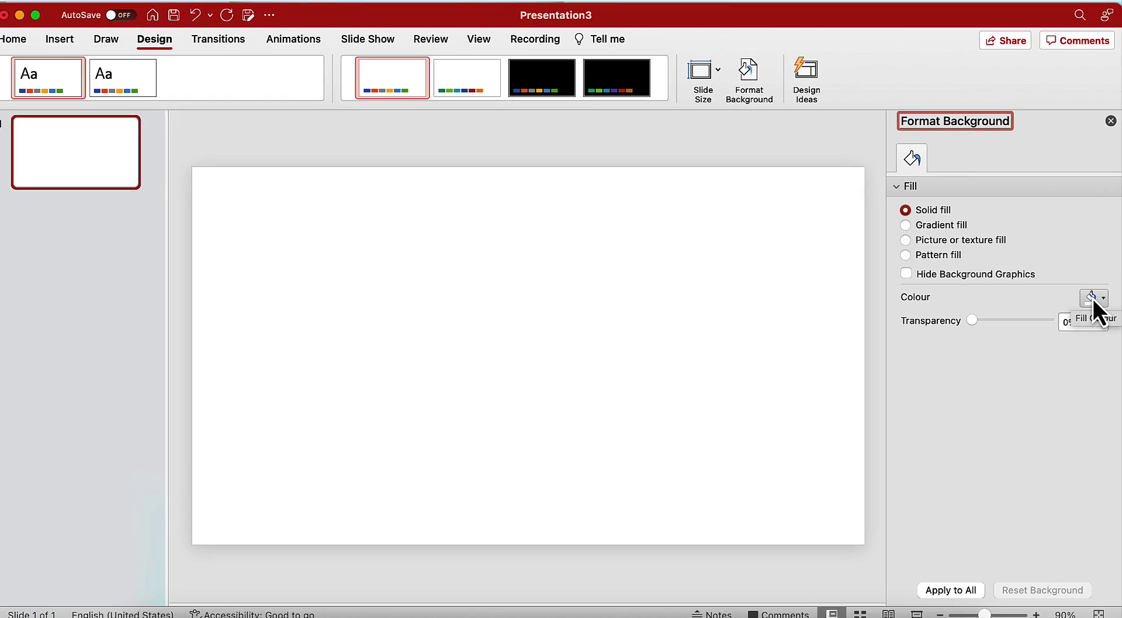
left_click(1094, 295)
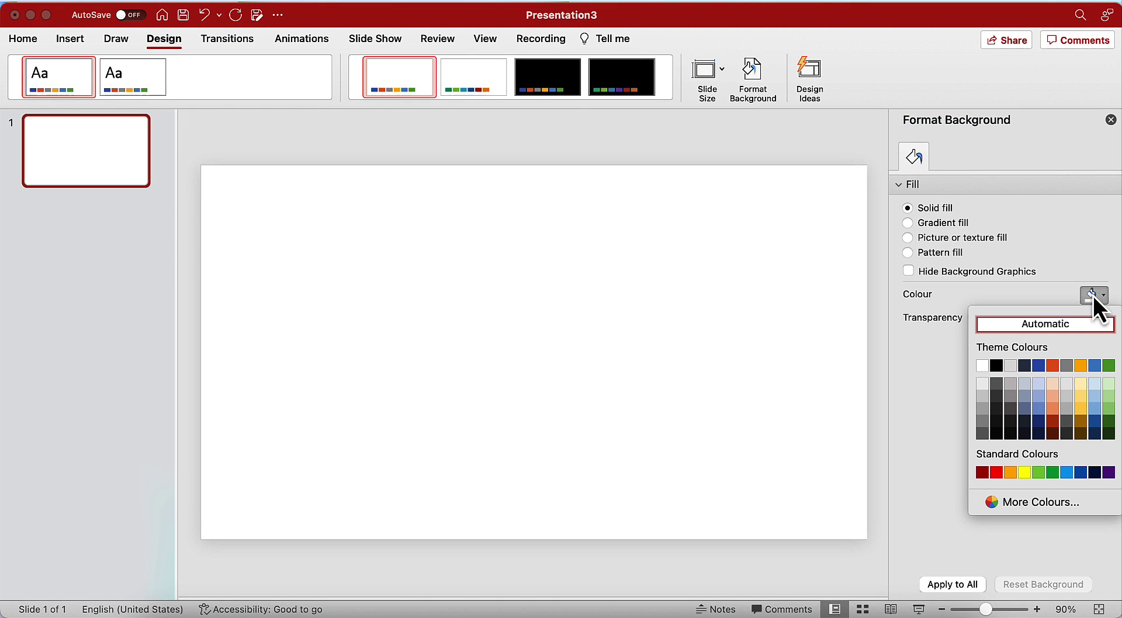
left_click(981, 474)
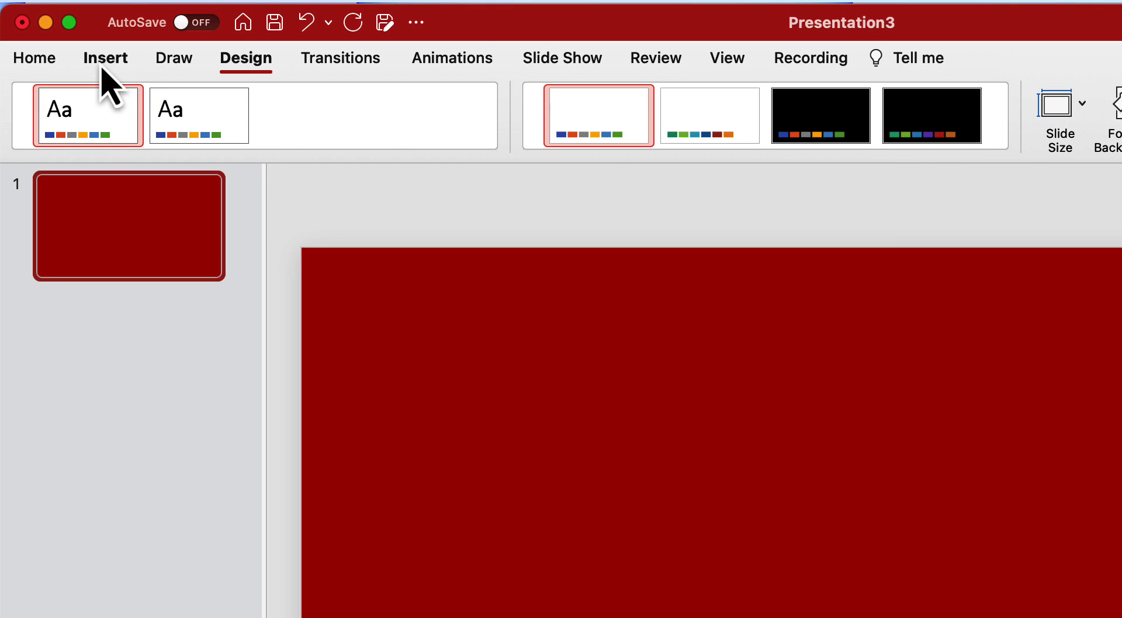
Step: Draw a wide text box across the upper slide containing the words LONG SHADOW
left_click(69, 42)
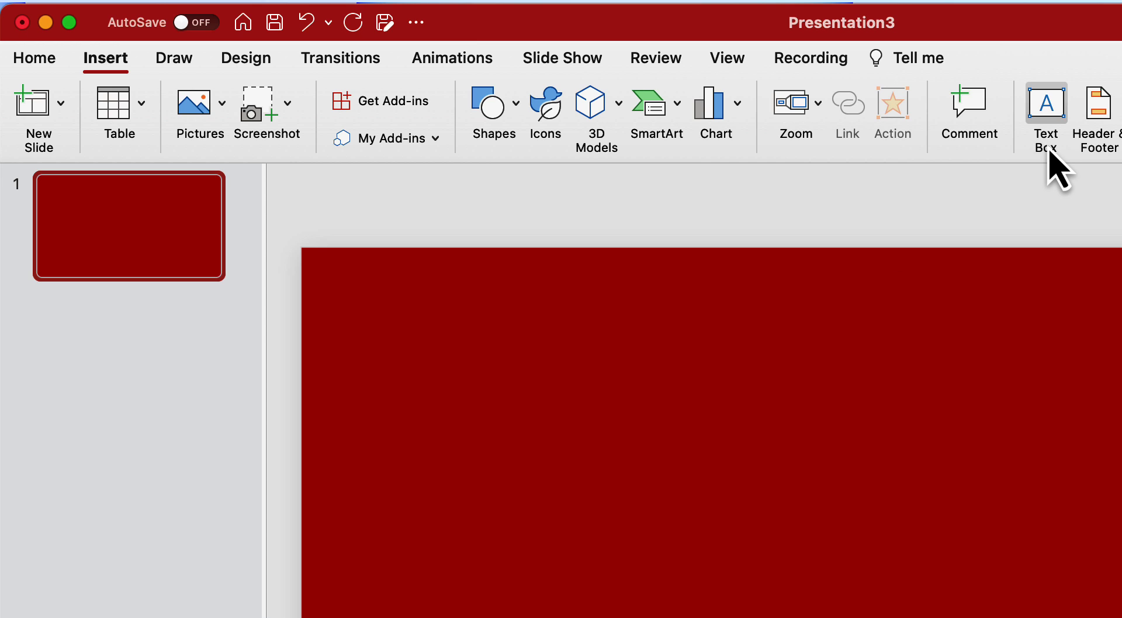
left_click(1049, 149)
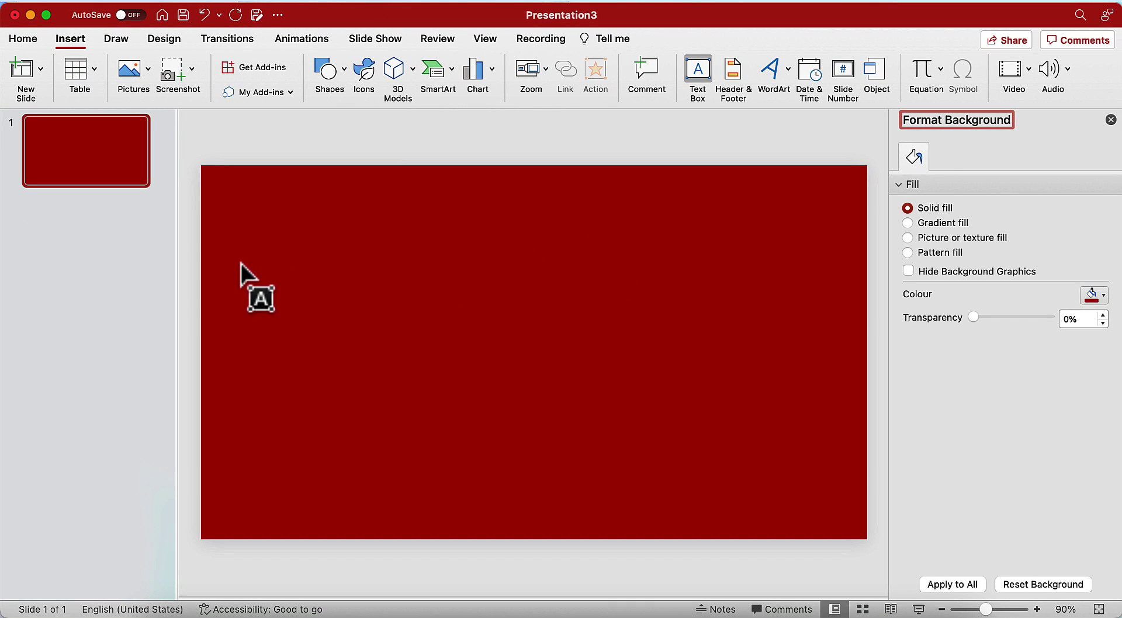
left_click_drag(239, 255, 814, 458)
type("N")
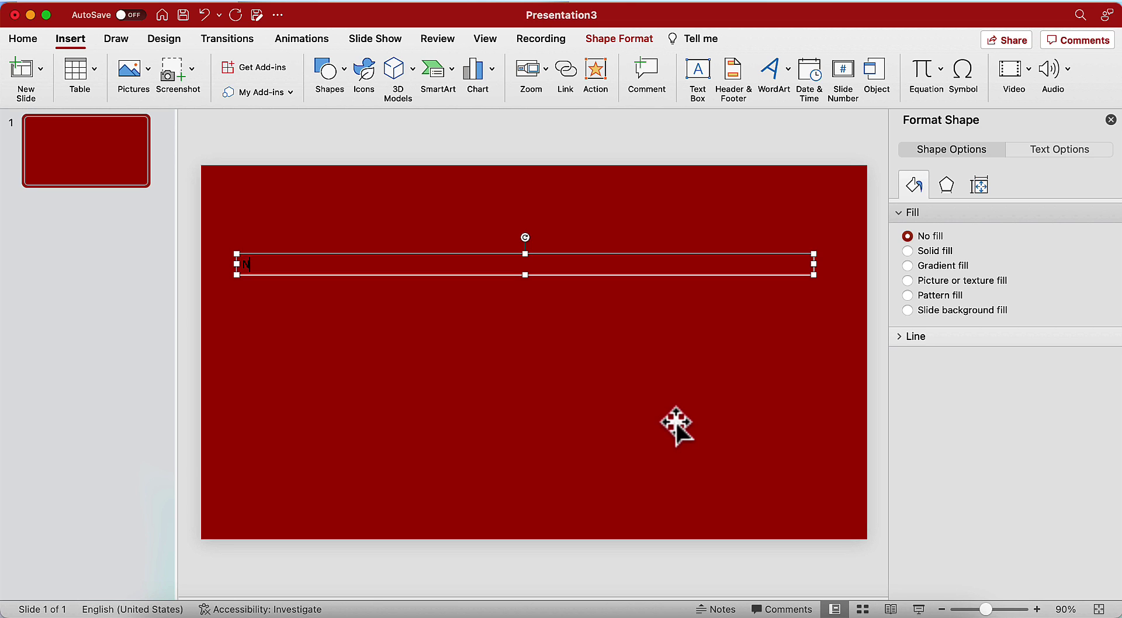
type("O")
type("LONG SHADOW")
Step: Centre the LONG SHADOW text, colour it white and set the font to Impact
left_click(419, 269)
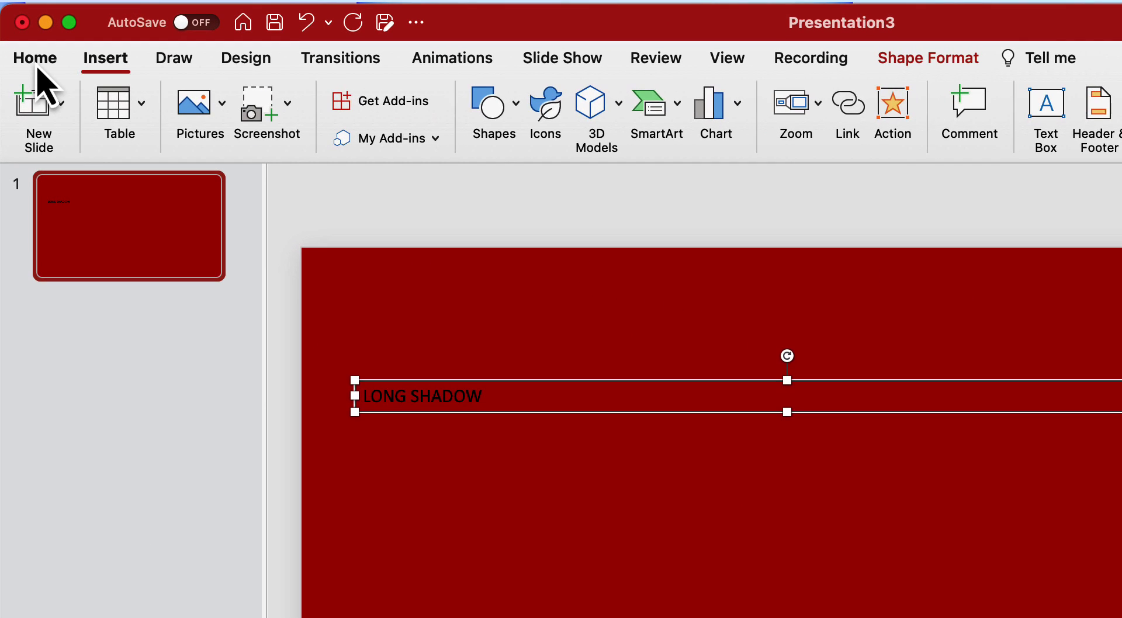
left_click(24, 41)
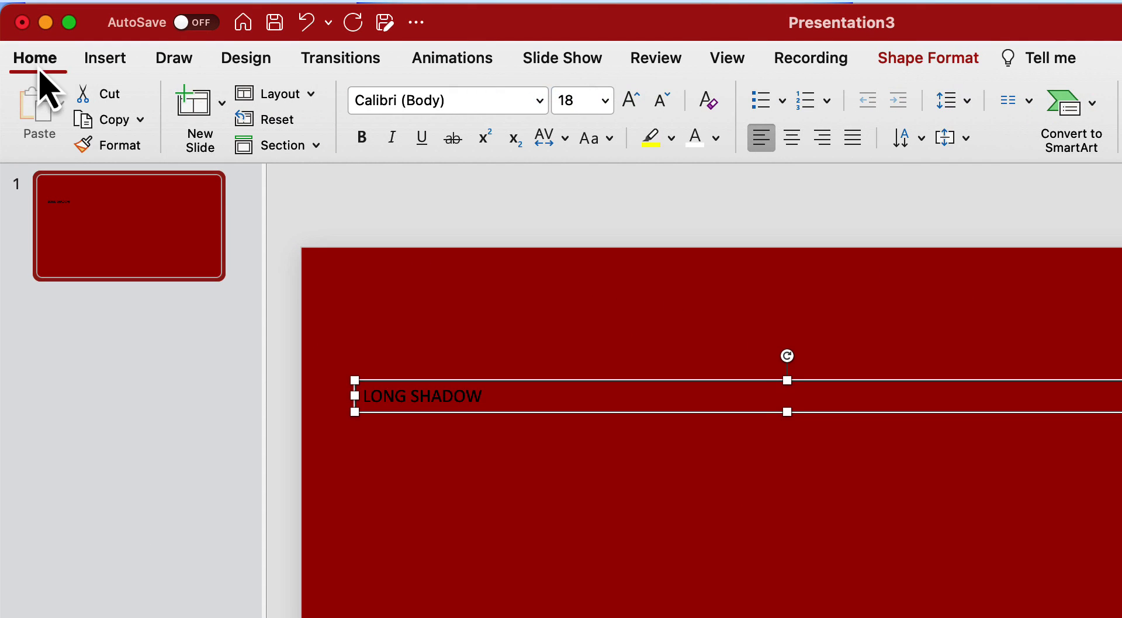
left_click(792, 139)
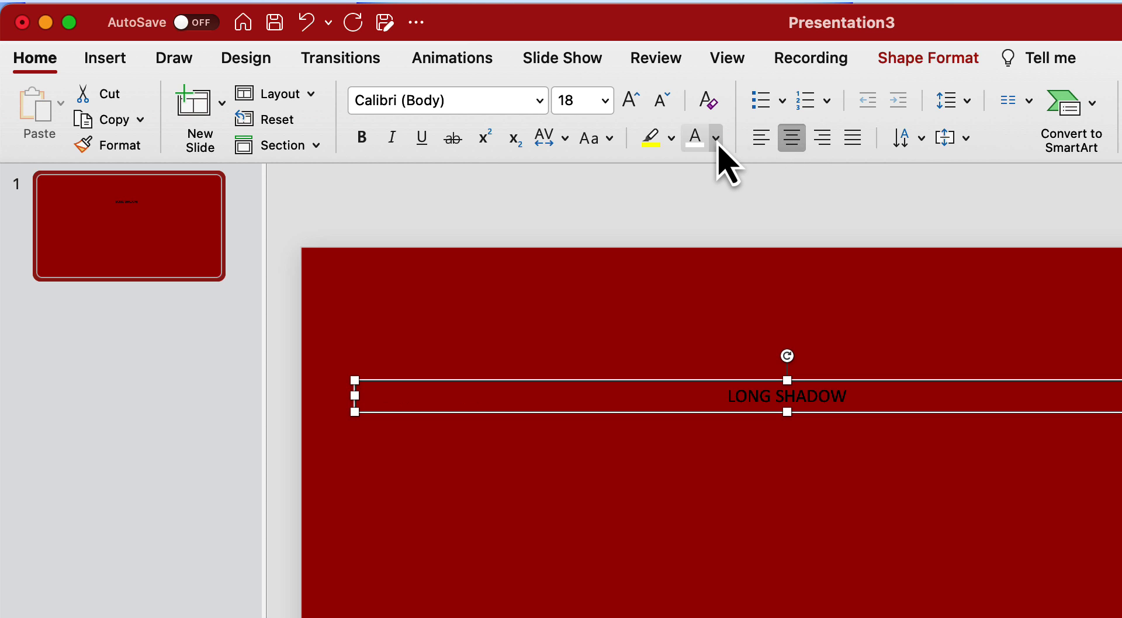
left_click(696, 144)
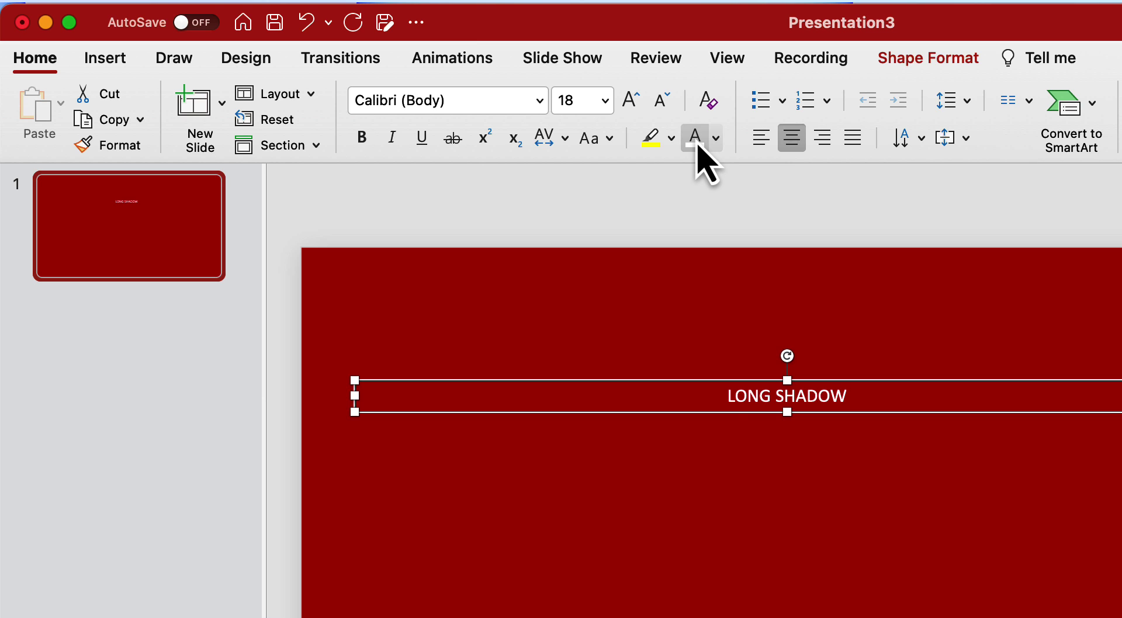
left_click(538, 101)
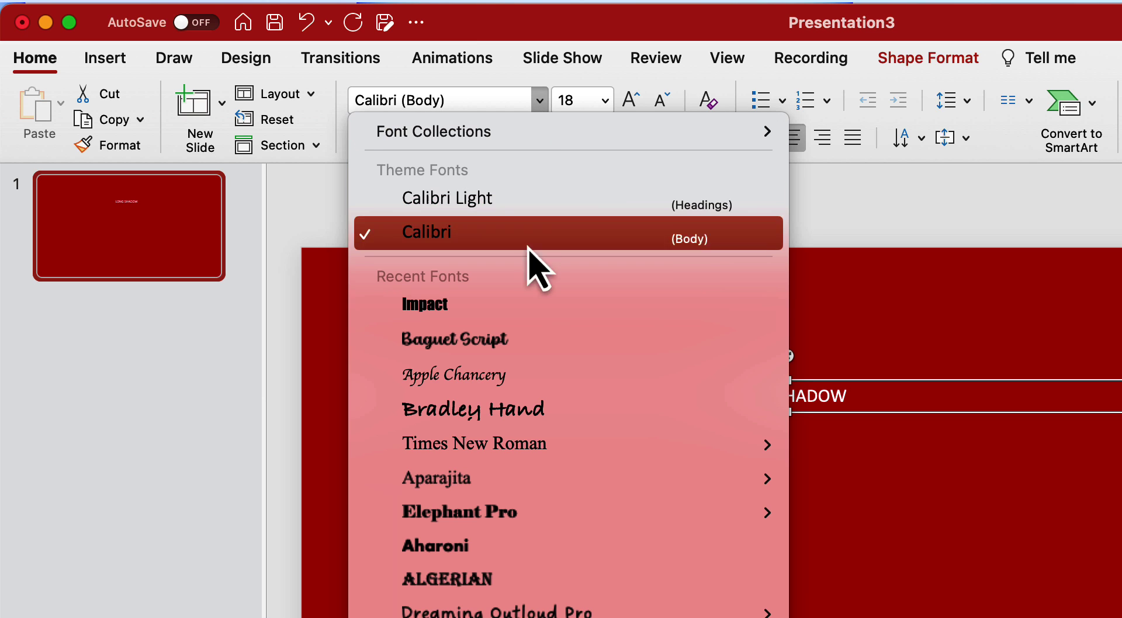
left_click(523, 304)
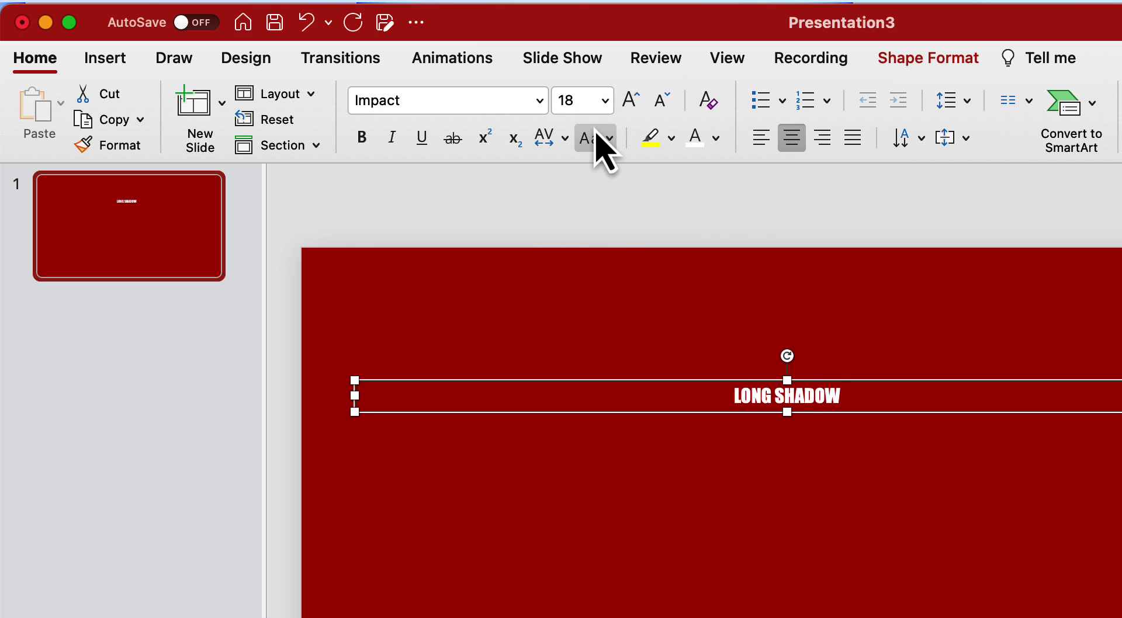
Step: Set the LONG SHADOW font size to 120 pt
left_click(605, 102)
left_click(585, 100)
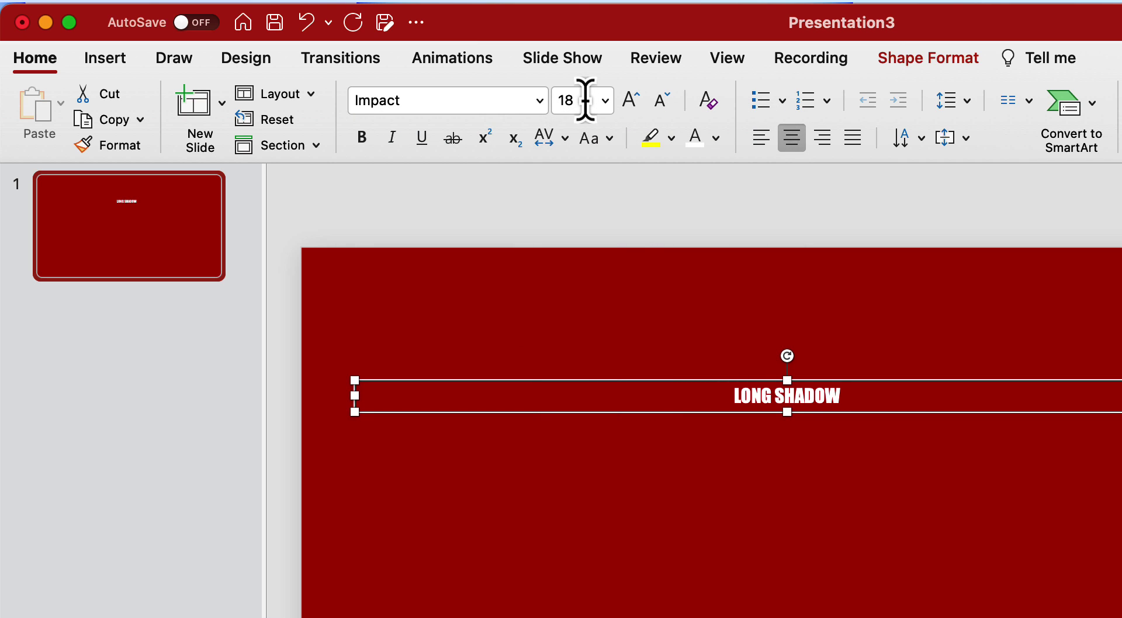
type("100")
key("Return")
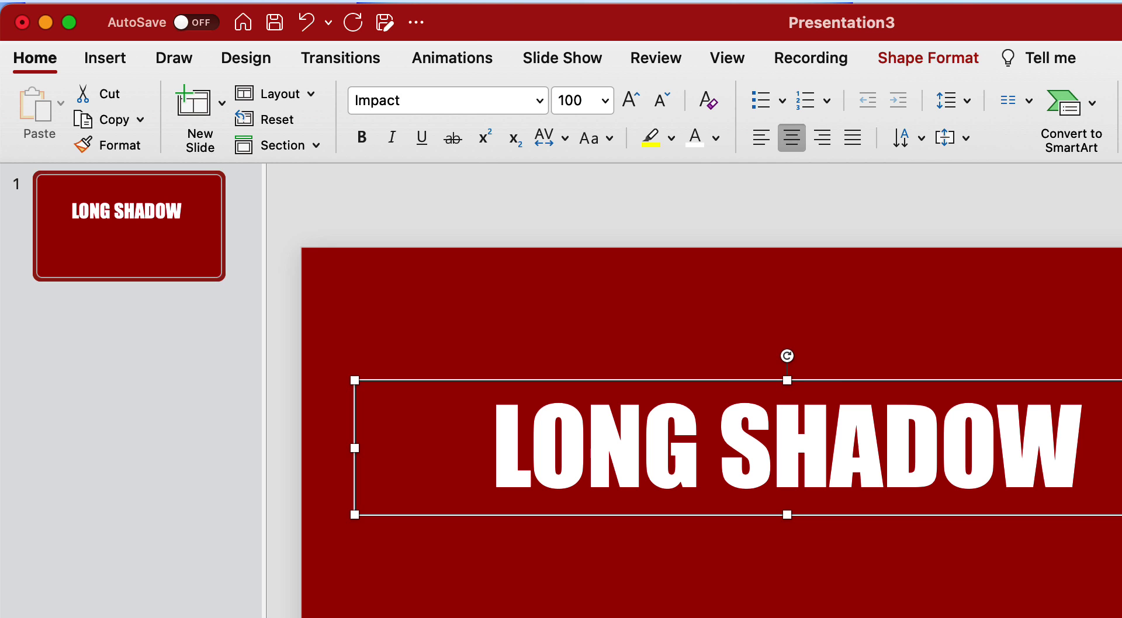
left_click(589, 100)
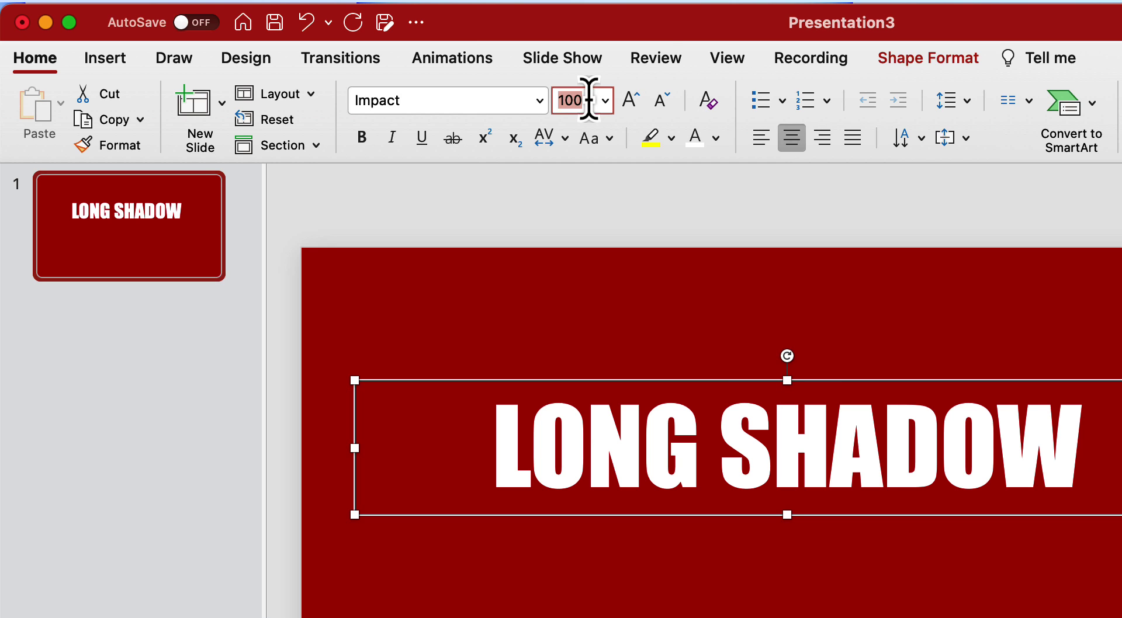
type("120")
key("Return")
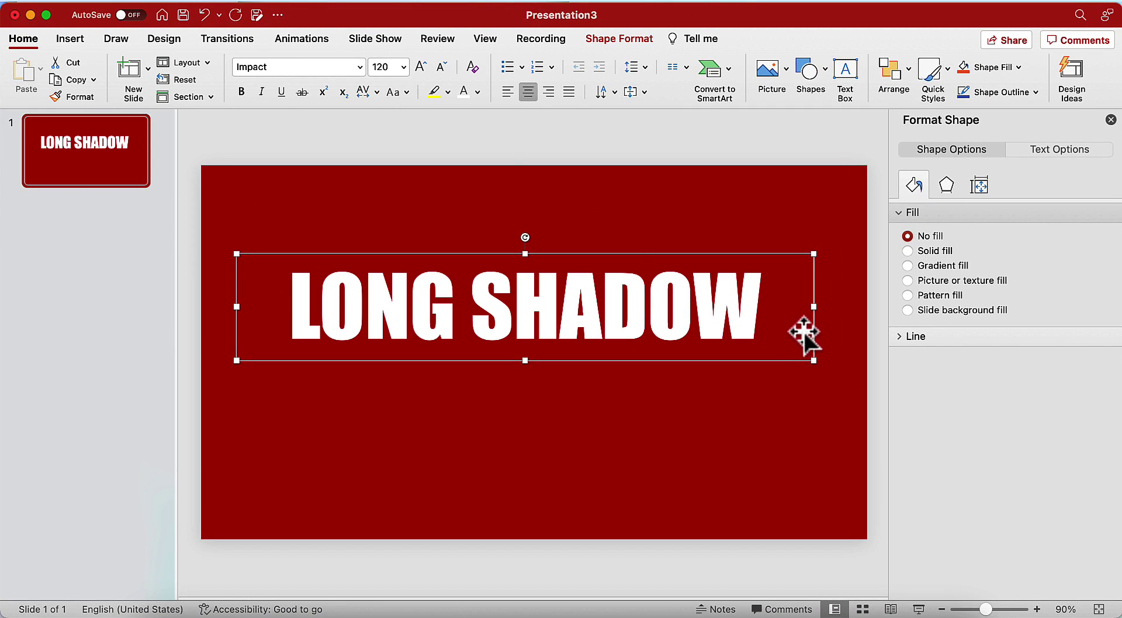
Step: Align the LONG SHADOW text box to the slide's centre and middle
left_click(904, 73)
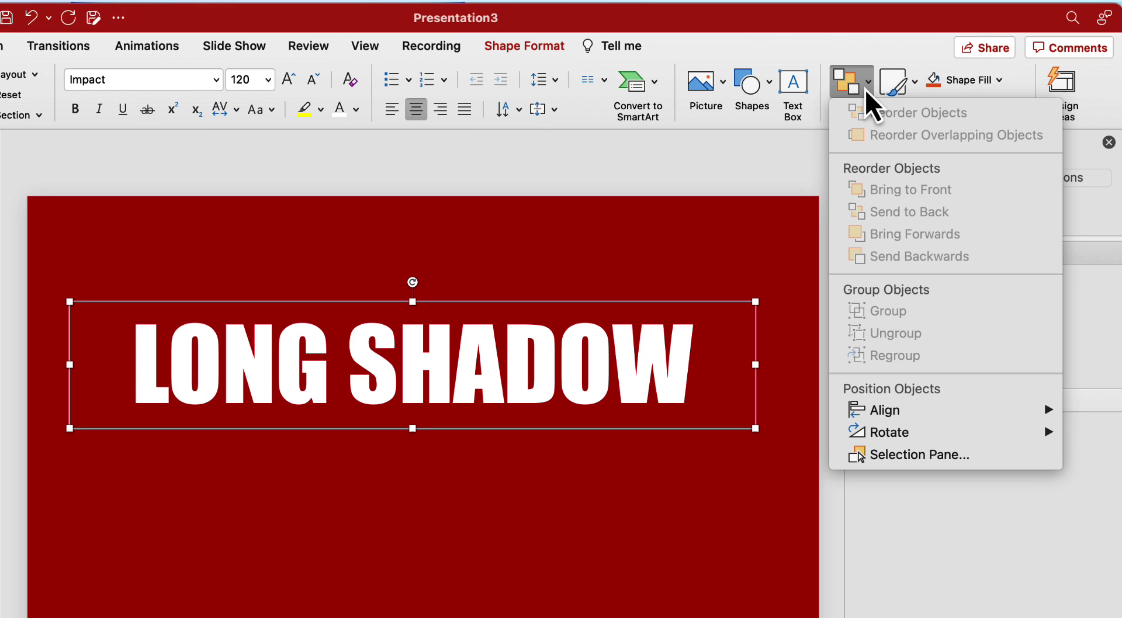
mouse_move(885, 410)
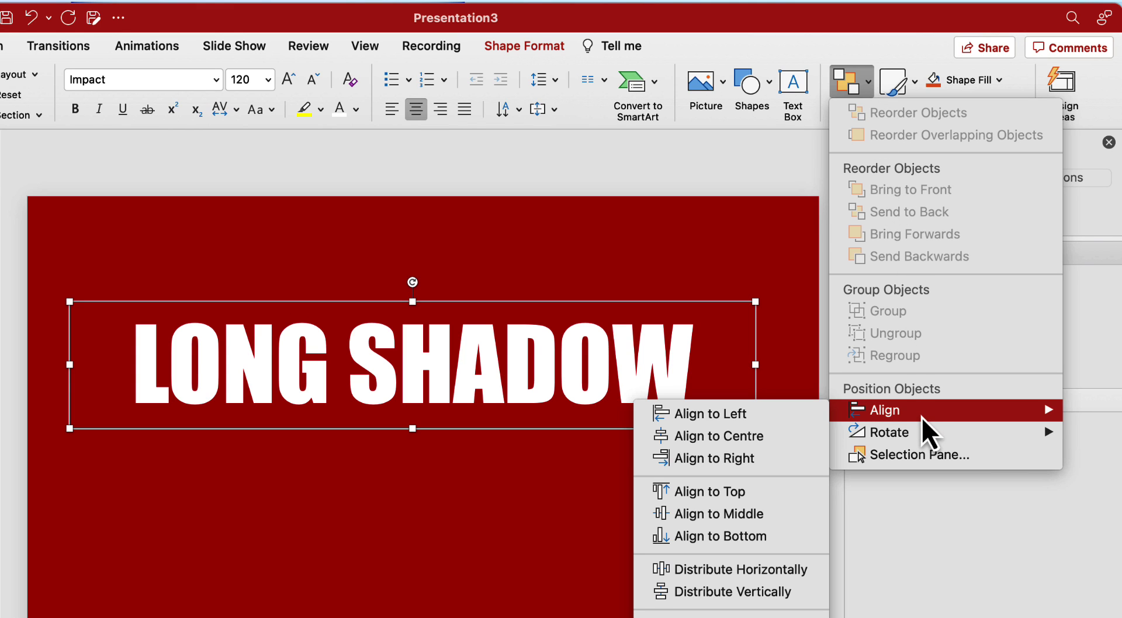
left_click(800, 439)
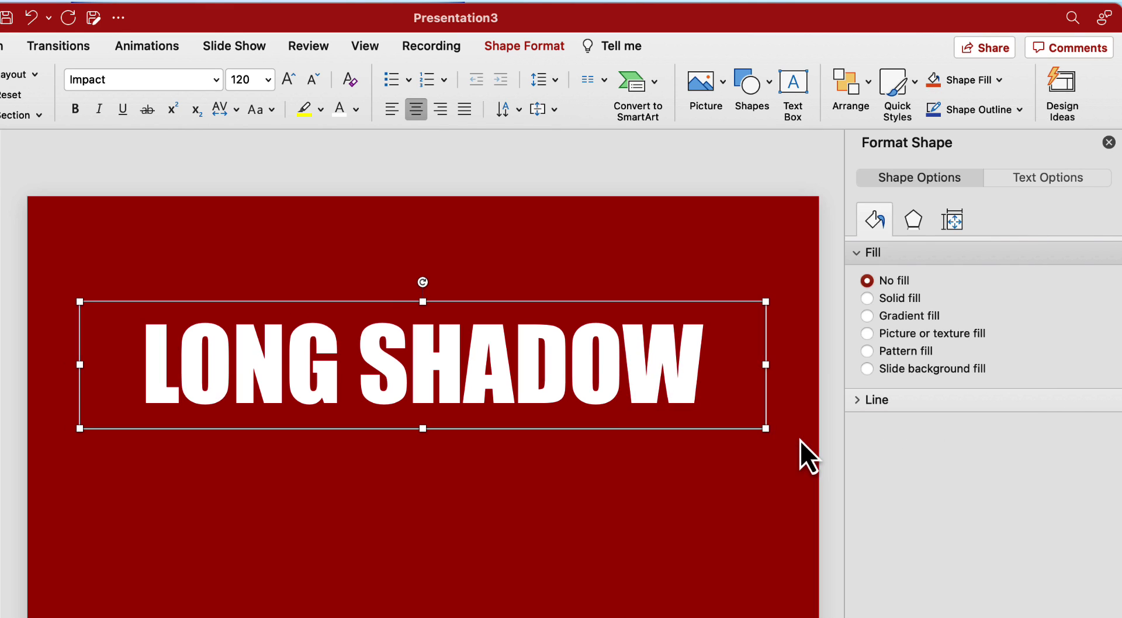
left_click(864, 98)
mouse_move(885, 409)
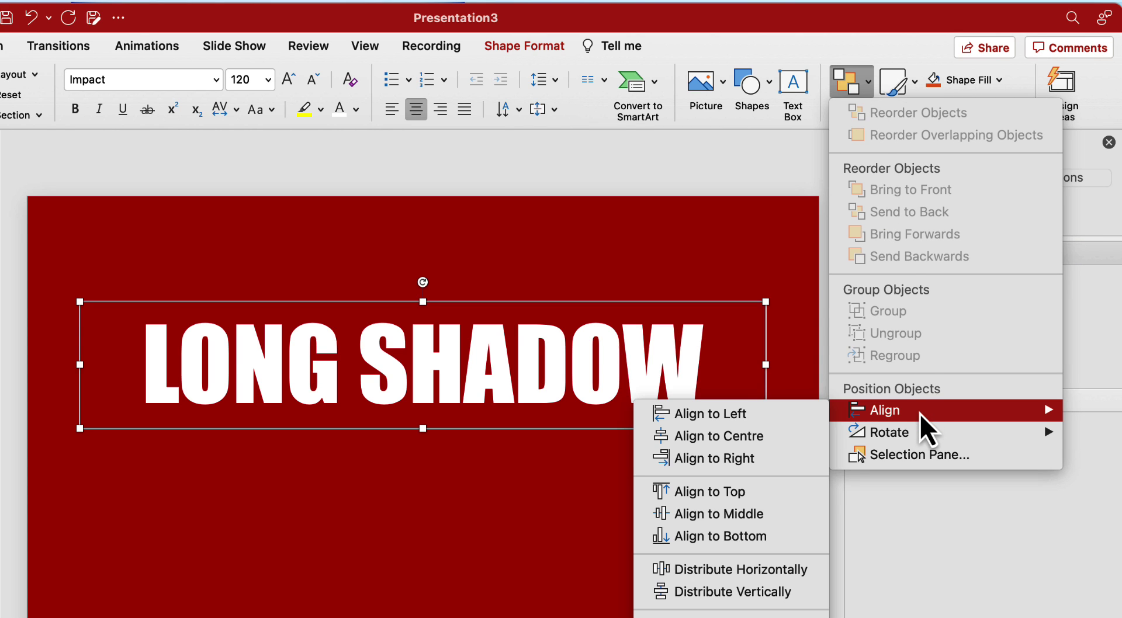
left_click(797, 514)
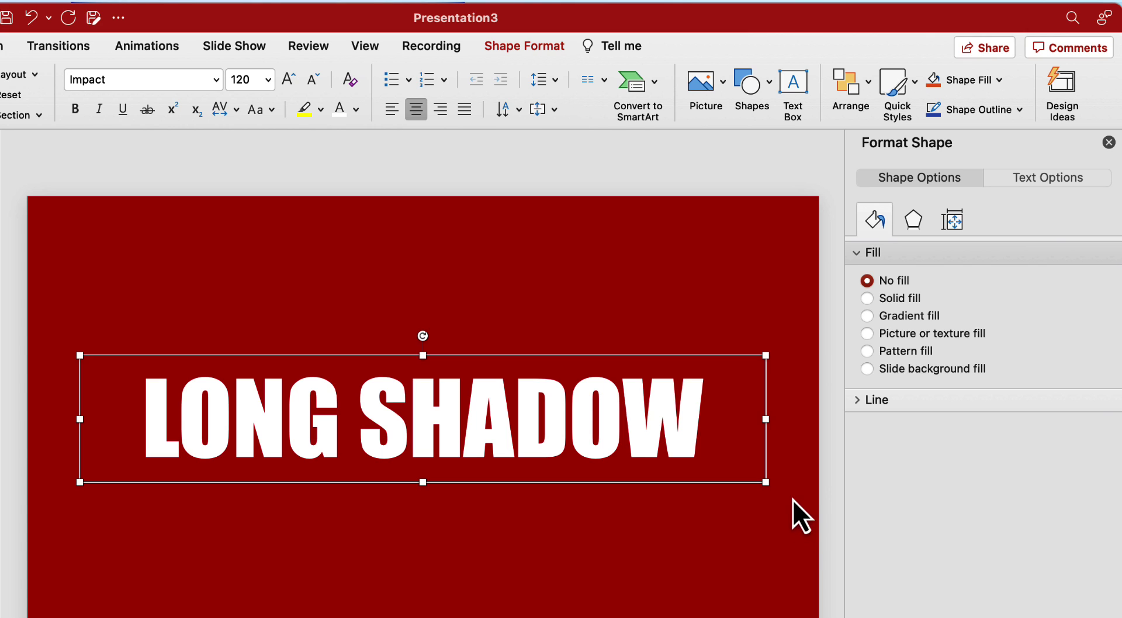
Step: Apply the Oblique Bottom-right 3-D rotation preset to the text via Format Shape text effects
right_click(748, 430)
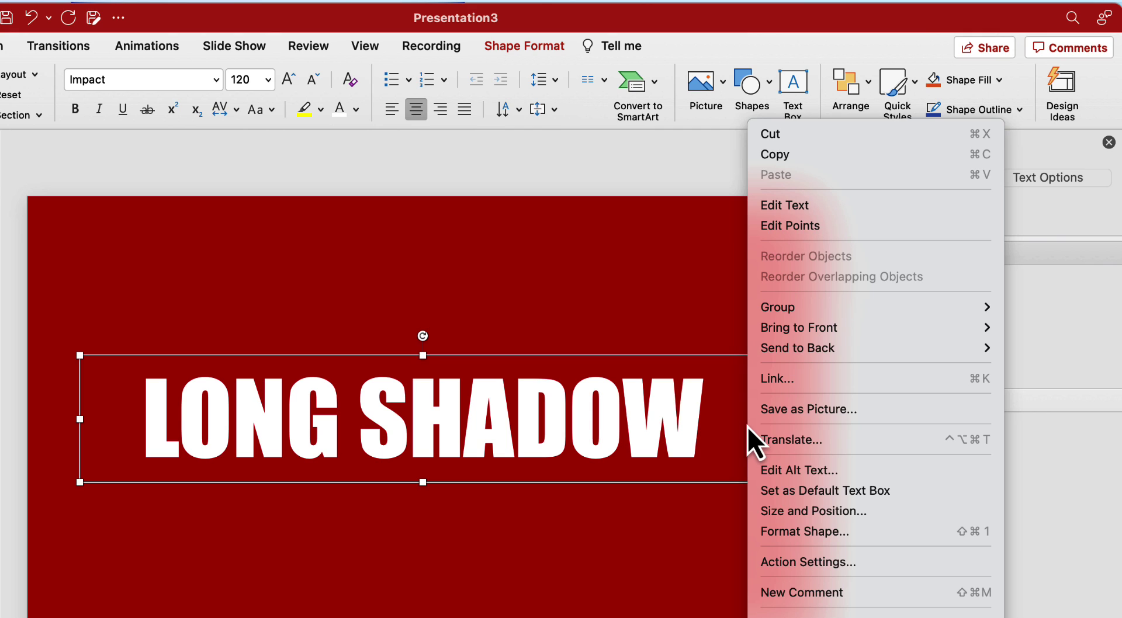
left_click(834, 540)
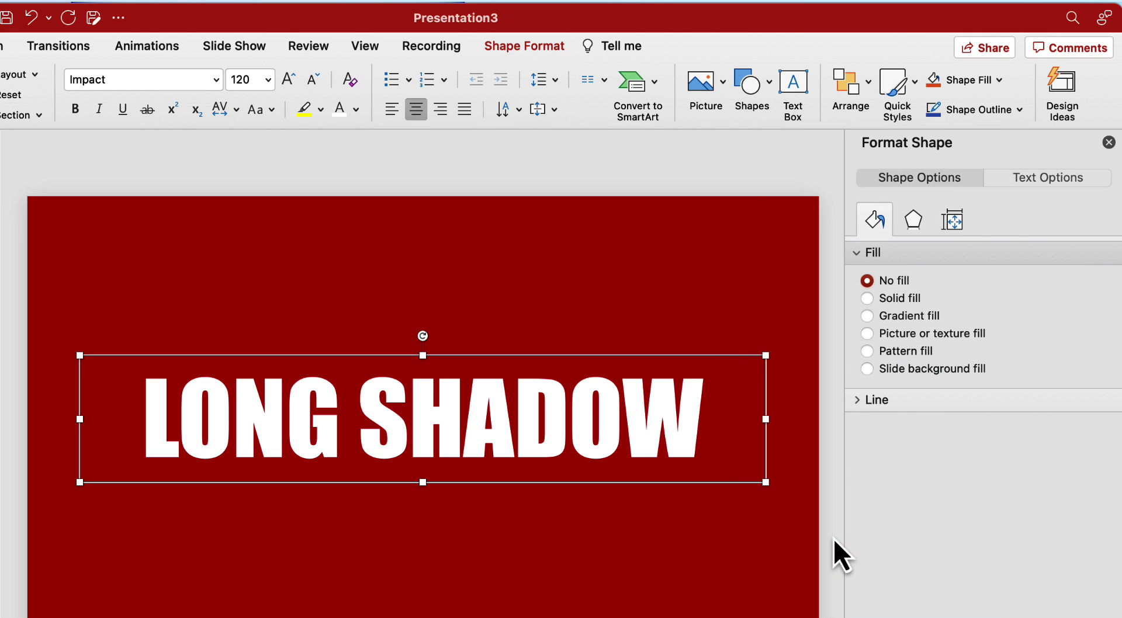
left_click(1065, 183)
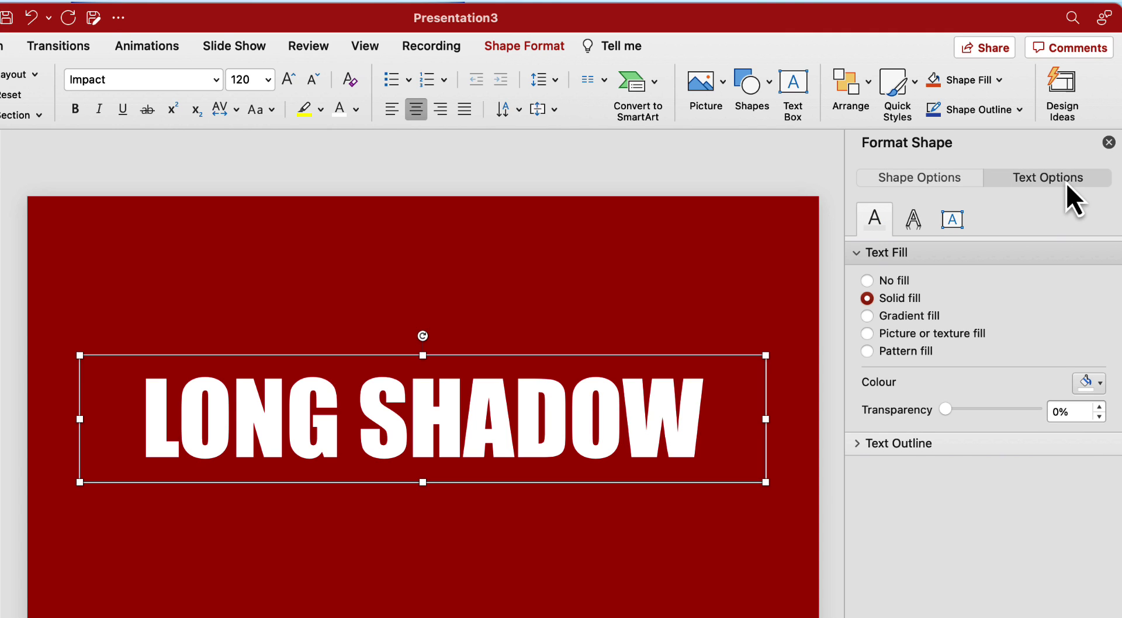
left_click(917, 228)
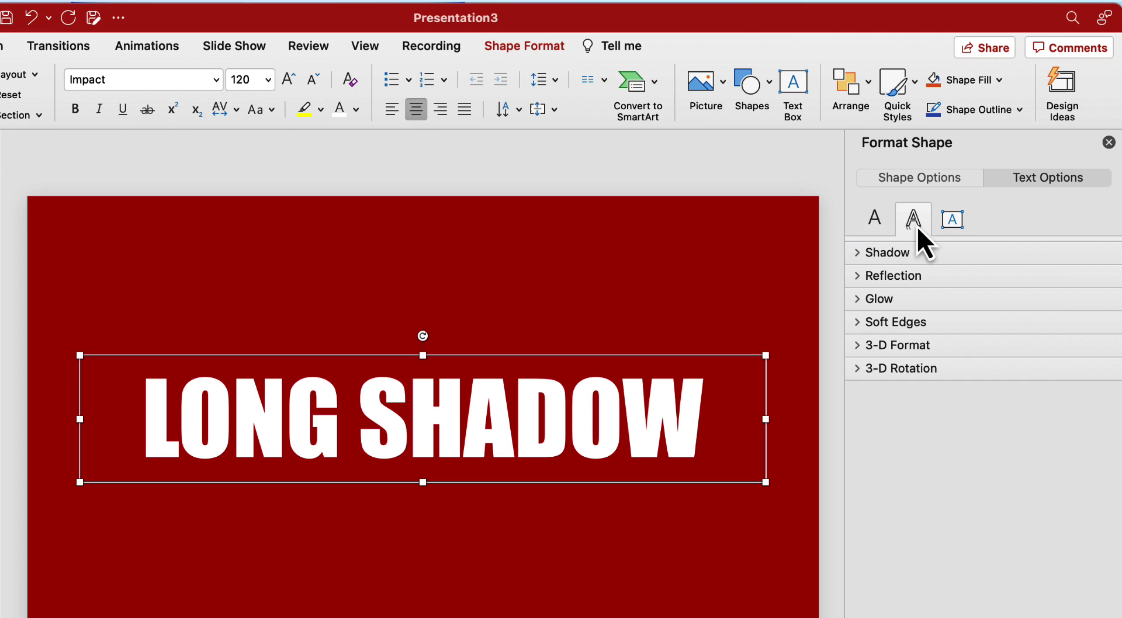
left_click(858, 369)
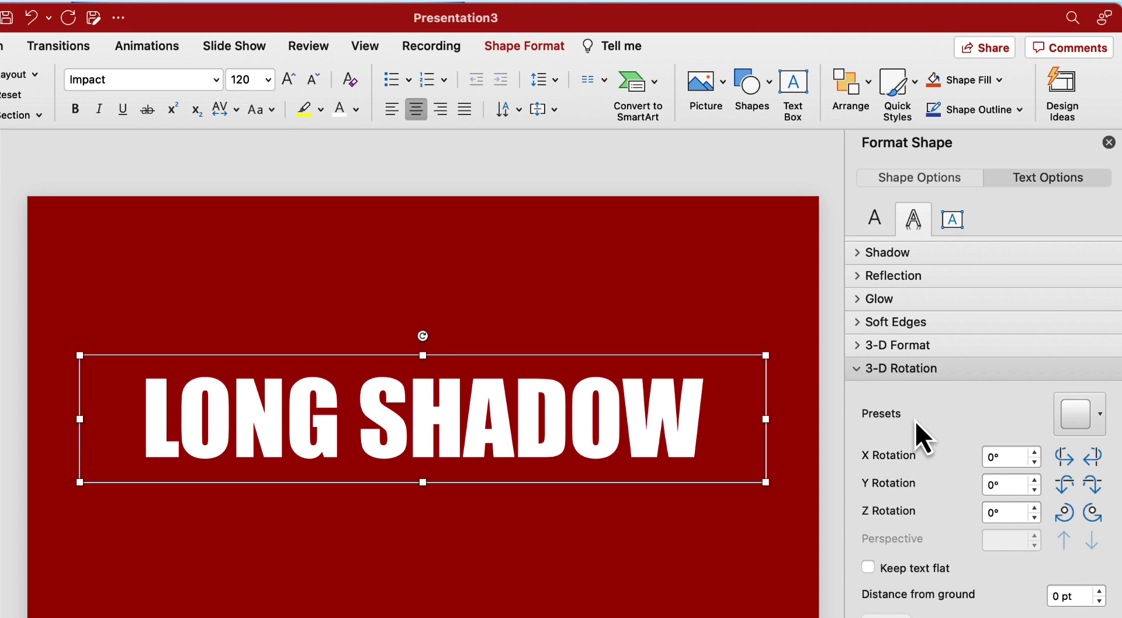
left_click(1093, 421)
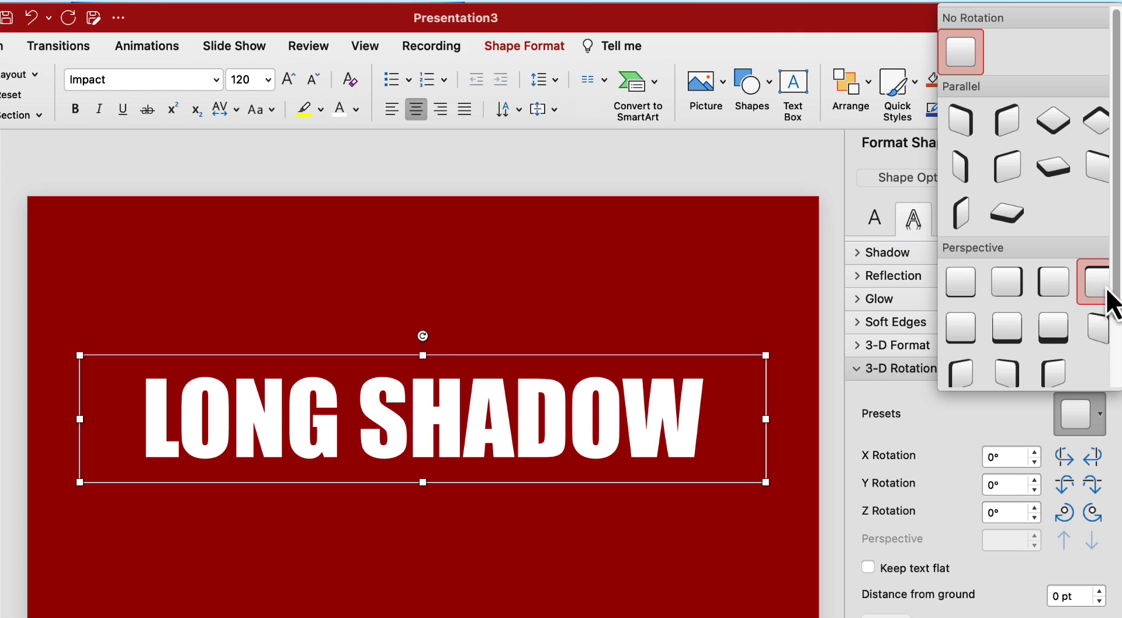
scroll(1117, 245, "down", 1)
scroll(1117, 246, "down", 3)
scroll(1117, 245, "down", 2)
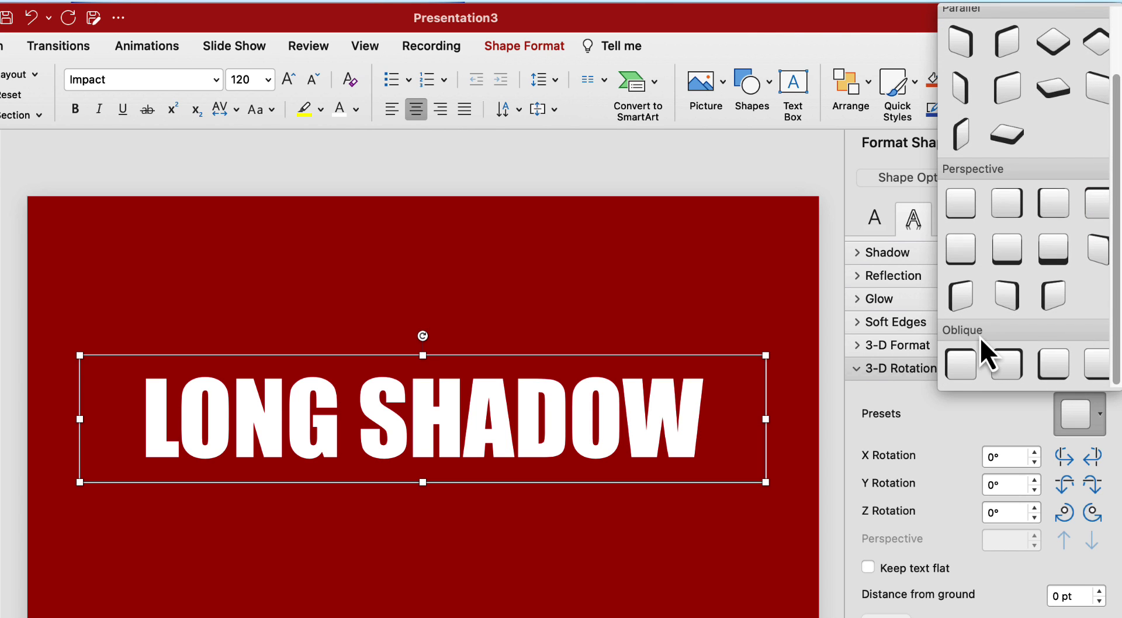
left_click(1103, 374)
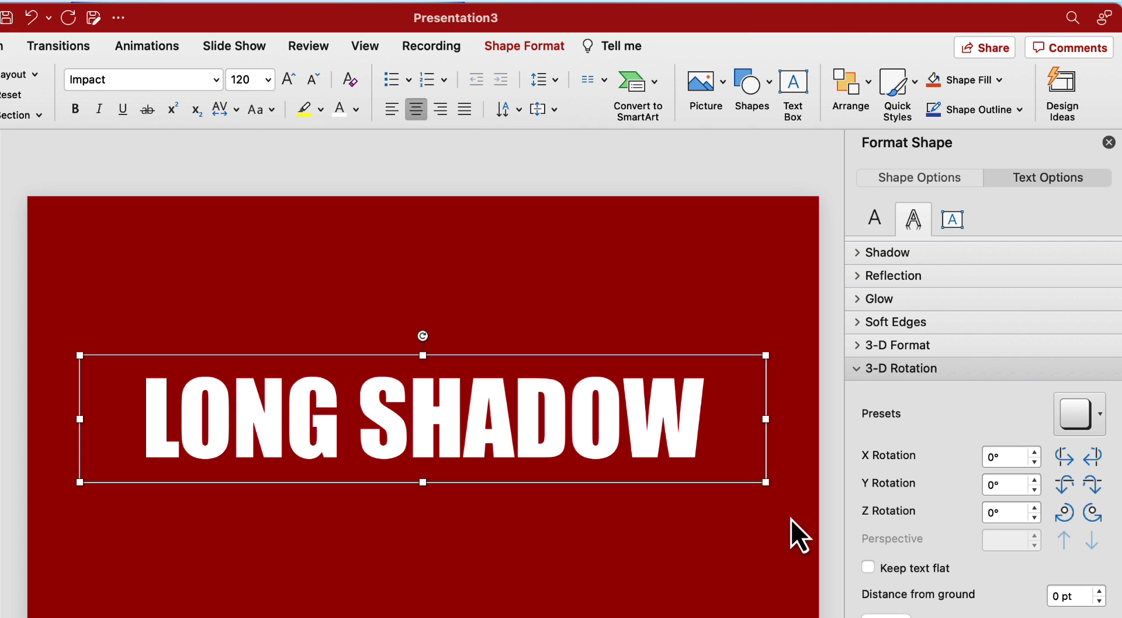
Step: Set the text's 3-D depth colour to red
left_click(860, 374)
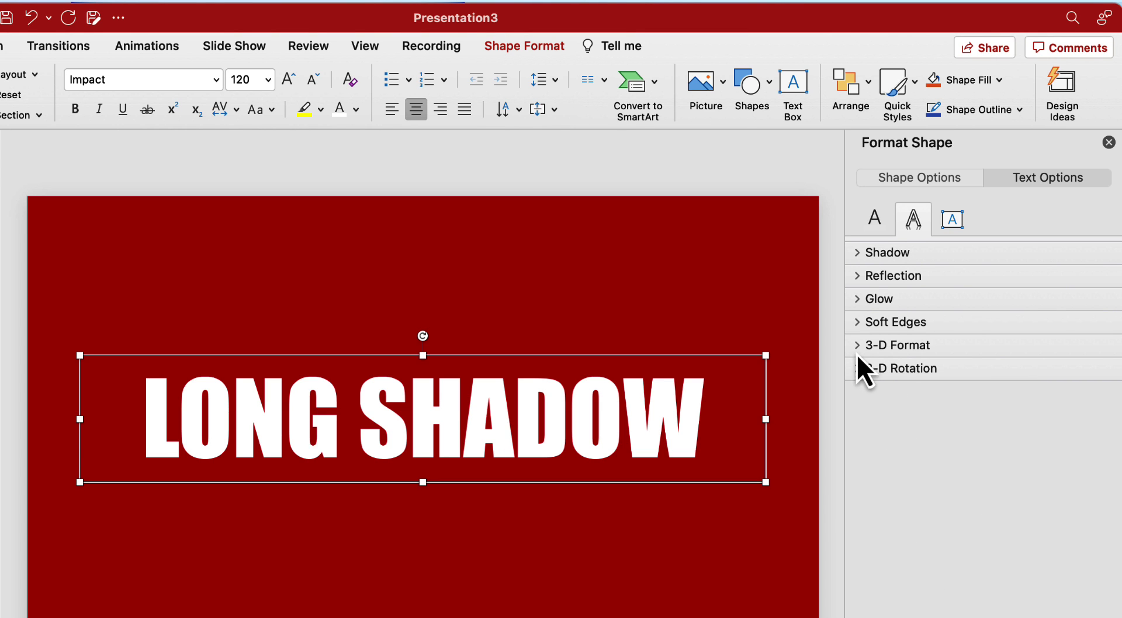
left_click(898, 293)
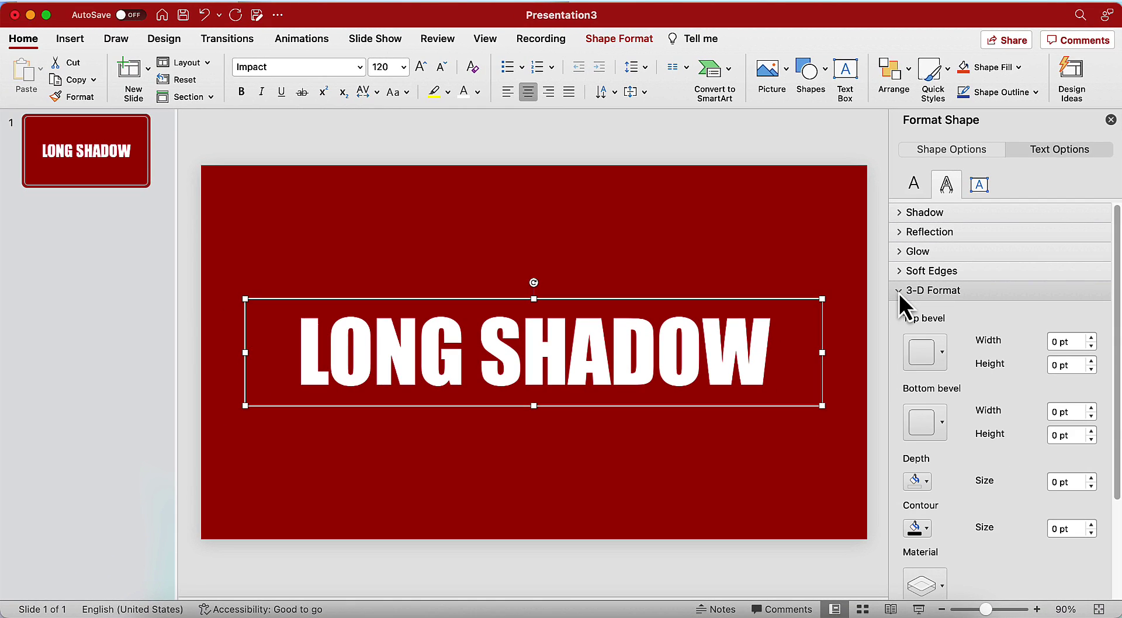
left_click(926, 481)
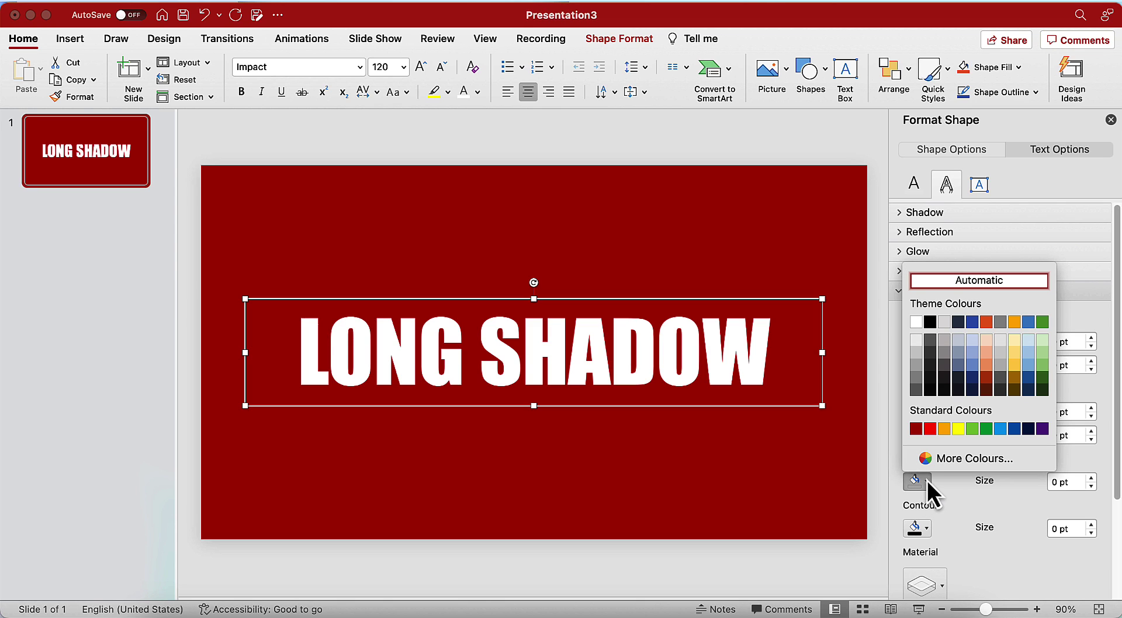
left_click(930, 431)
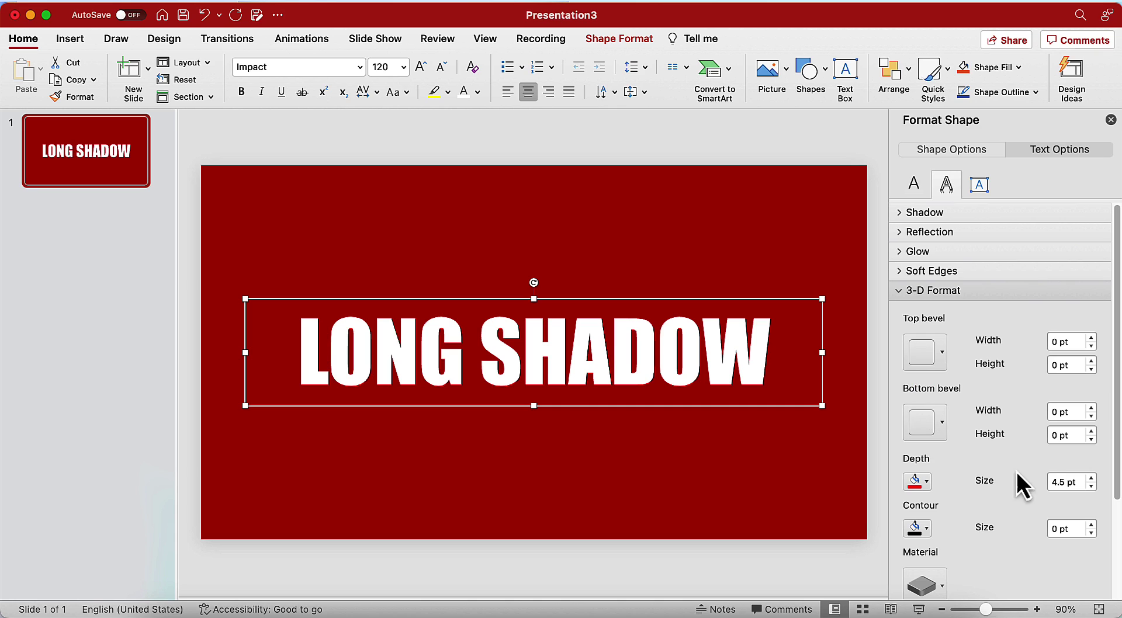
Step: Set the 3-D depth size to 1500 pt
left_click(1062, 482)
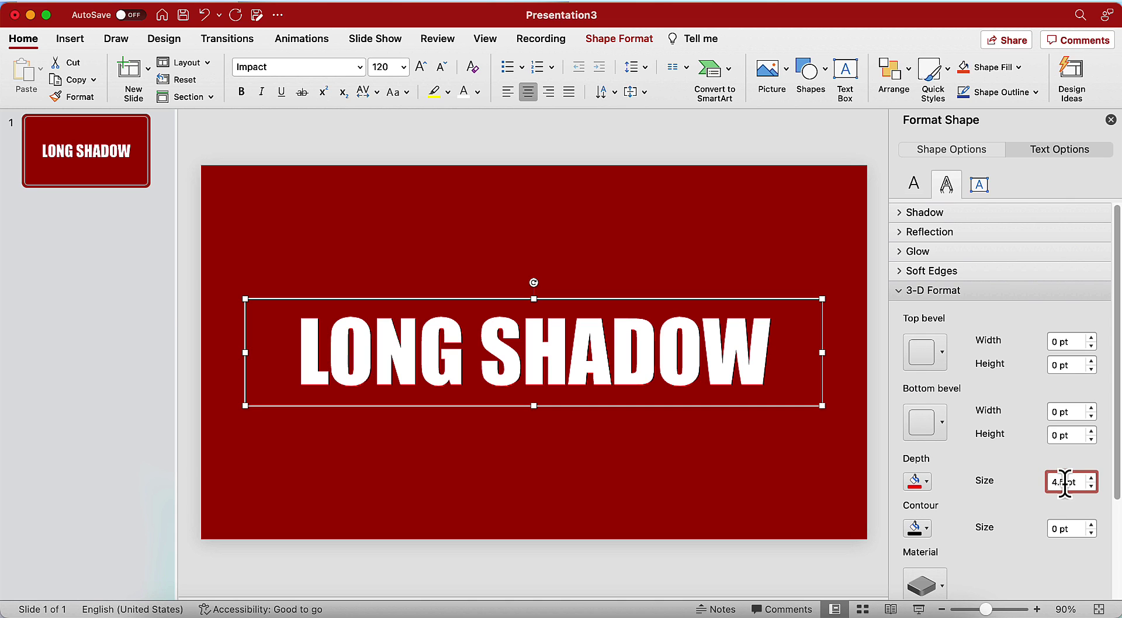
key("BackSpace")
key("BackSpace")
key("BackSpace")
type("1000")
key("Return")
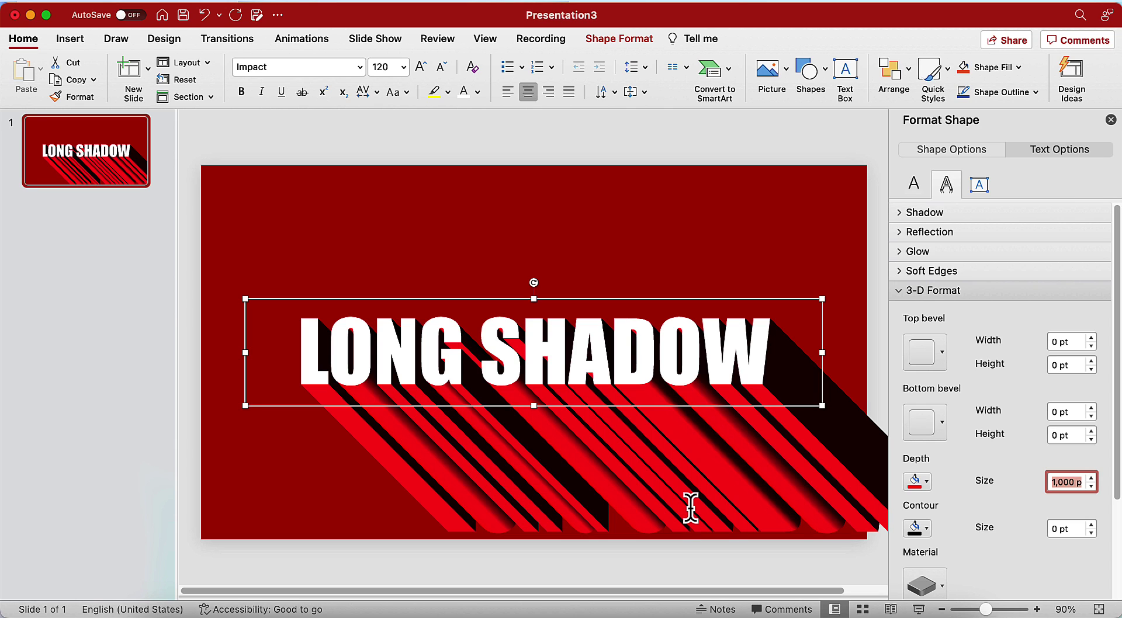
left_click(1068, 485)
key("BackSpace")
key("BackSpace")
key("BackSpace")
type("500")
key("Return")
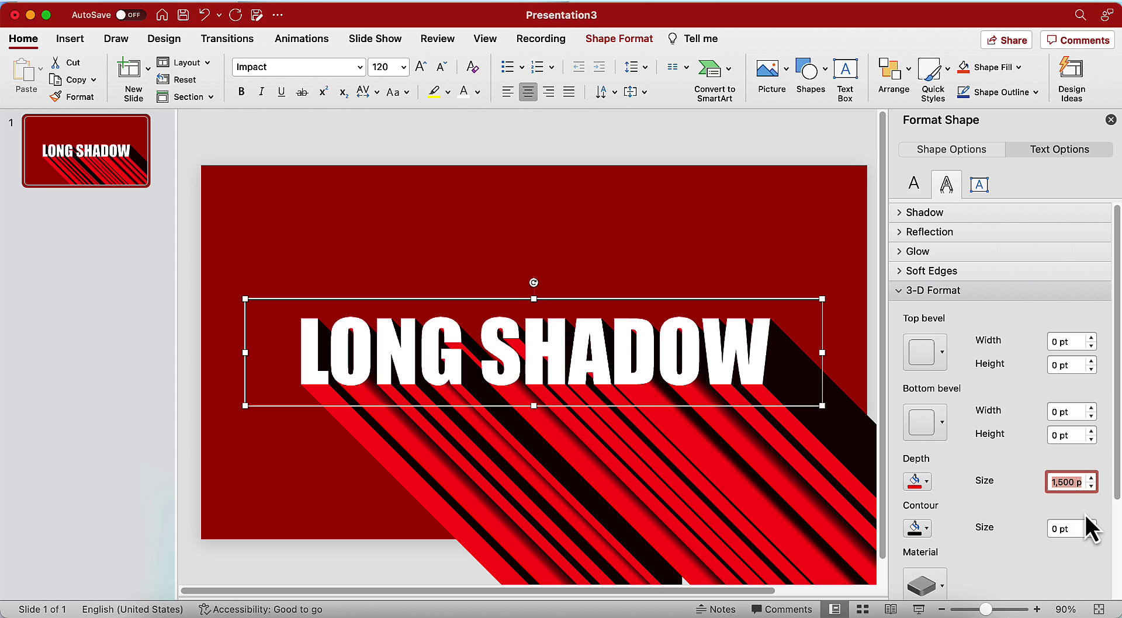
Step: Set the 3-D material to Matte and the lighting to the Flat preset
scroll(1099, 409, "down", 5)
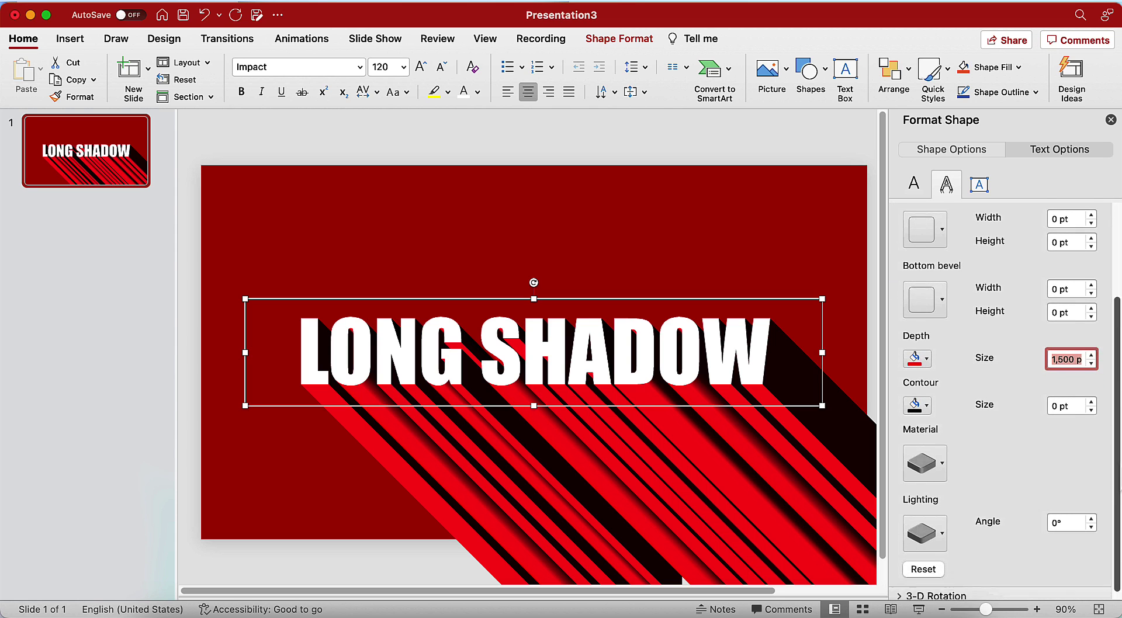
scroll(1082, 480, "down", 1)
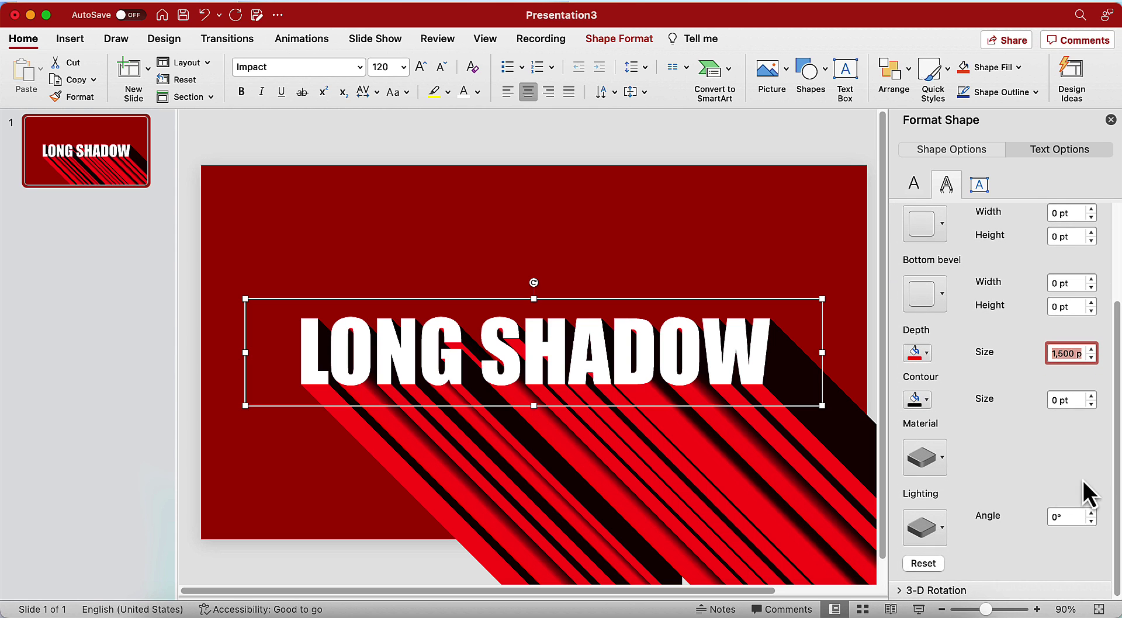
left_click(940, 459)
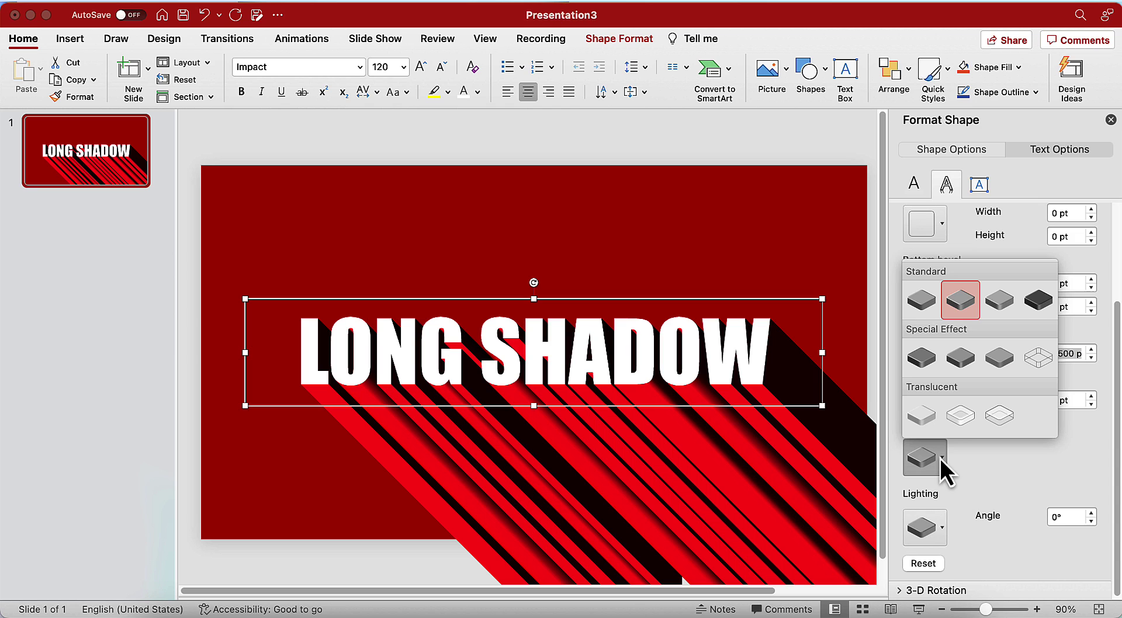
left_click(926, 304)
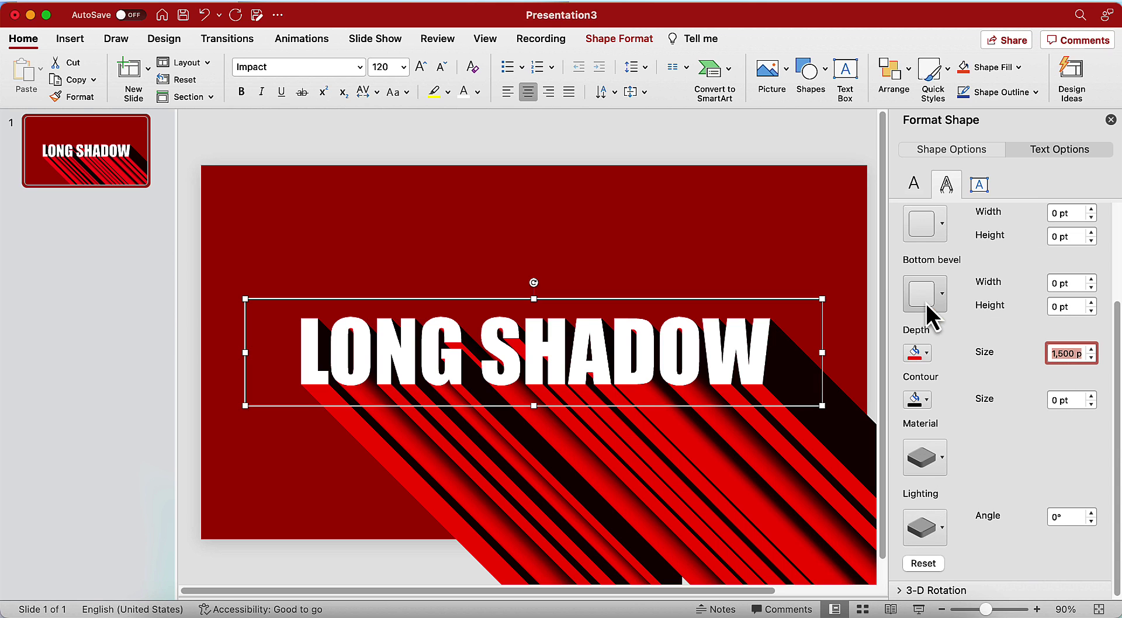
left_click(938, 531)
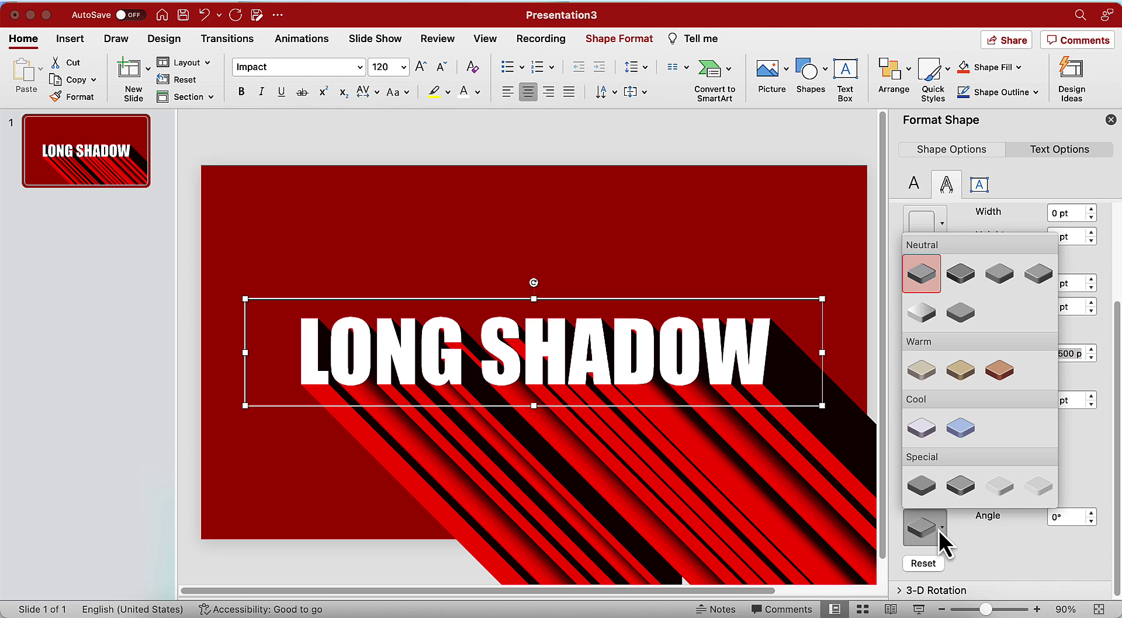
left_click(930, 490)
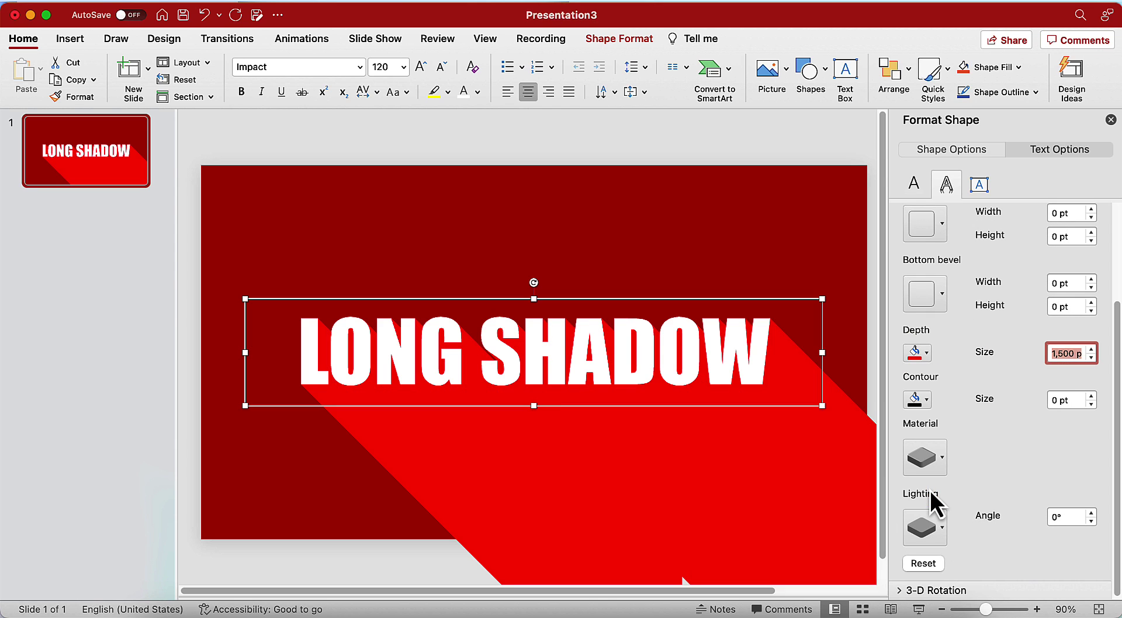